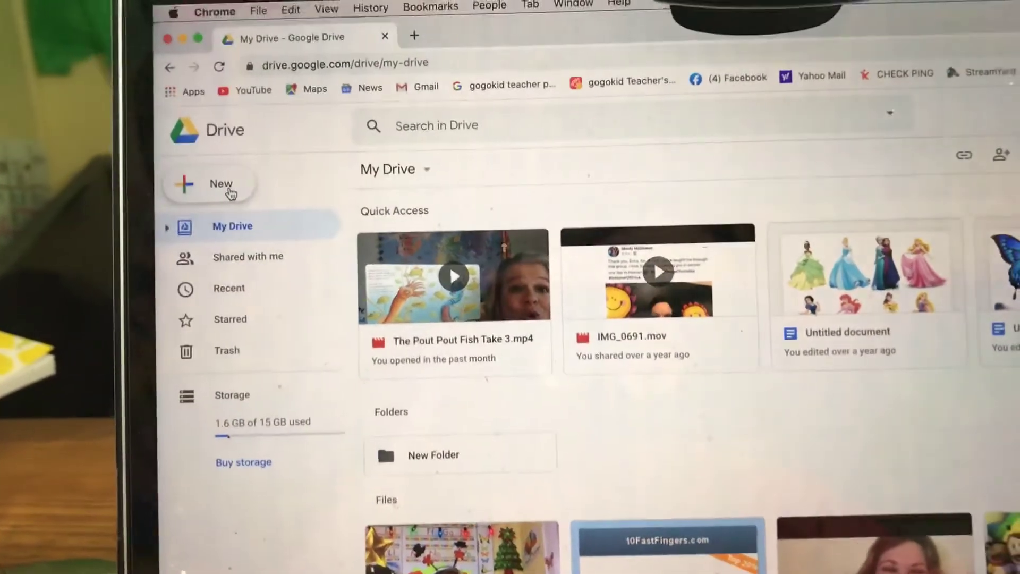
Create a blank Google Docs document from Drive's New menu and write 'hi'.
left_click(229, 203)
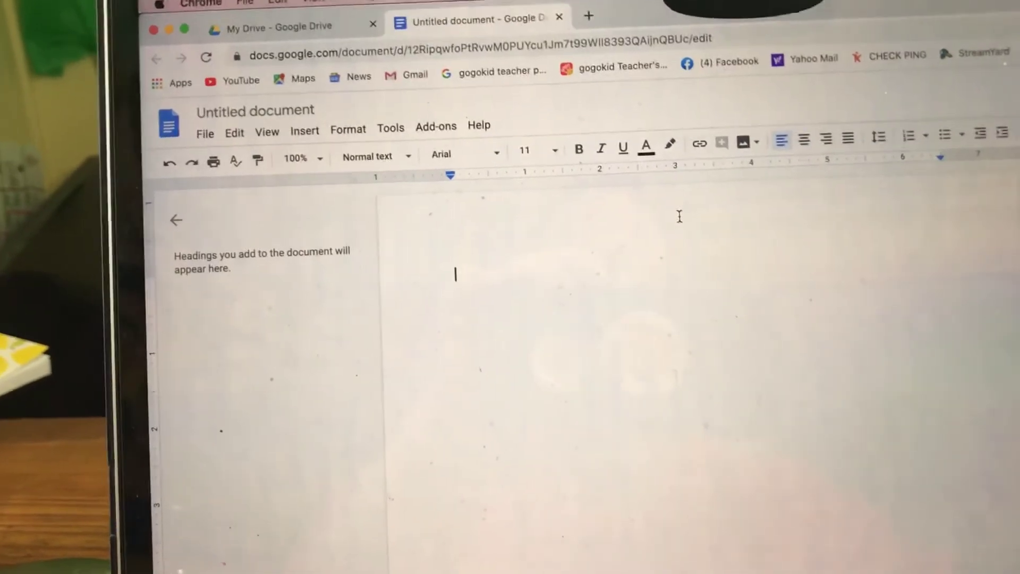
type("hi")
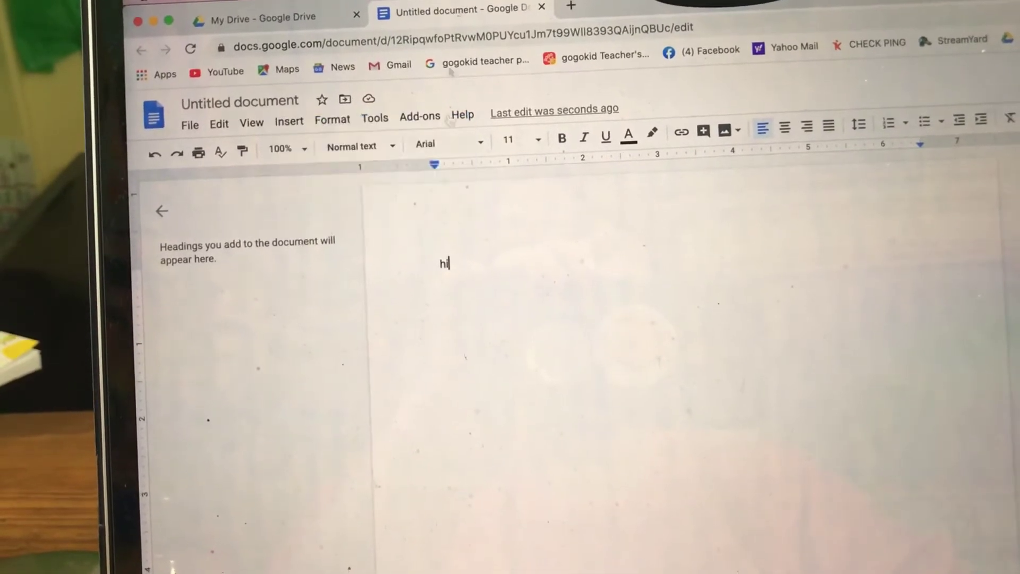
Close the 'hi' document, create a blank Google Sheets spreadsheet, then close it.
left_click(539, 8)
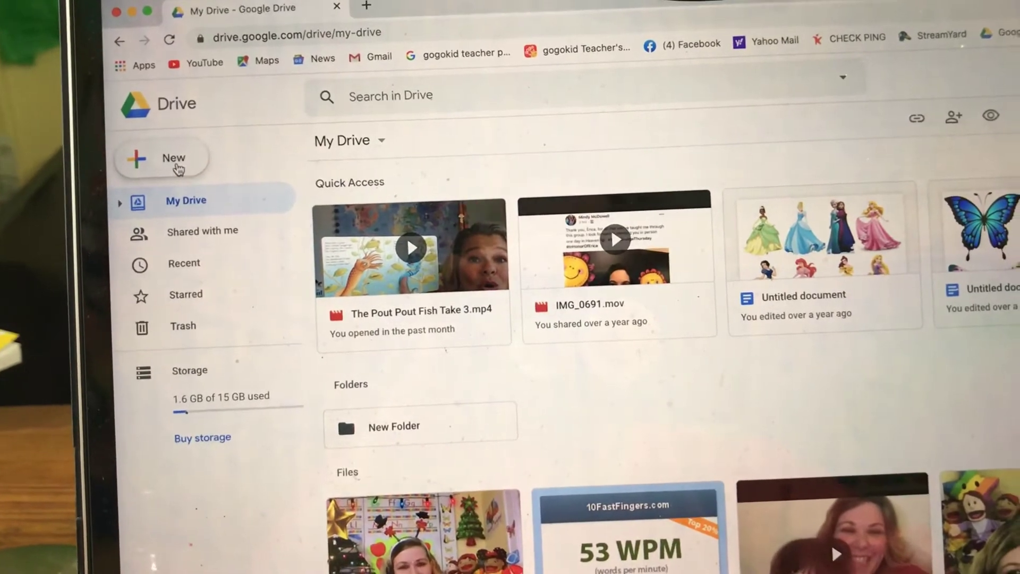
left_click(172, 161)
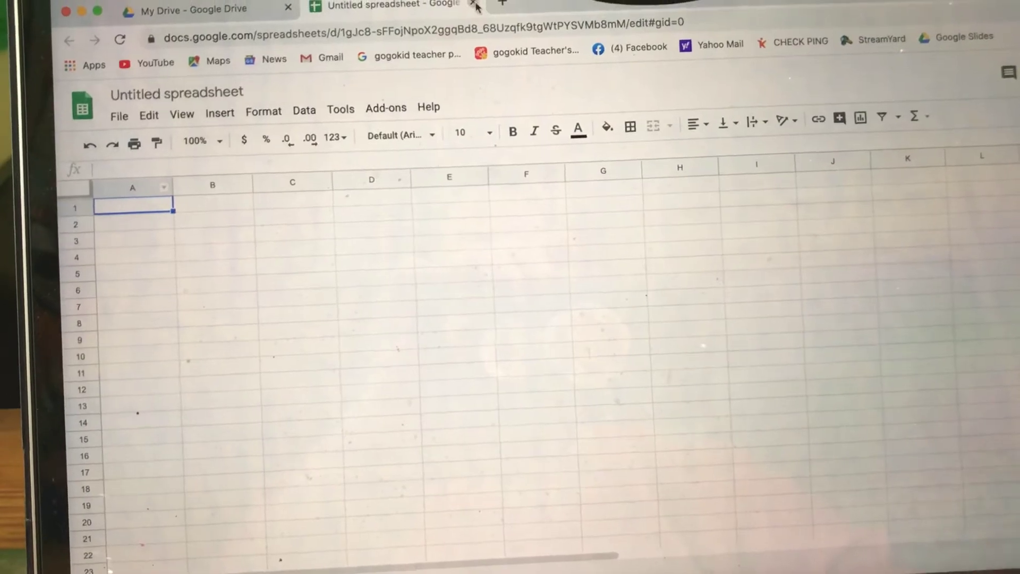
left_click(187, 5)
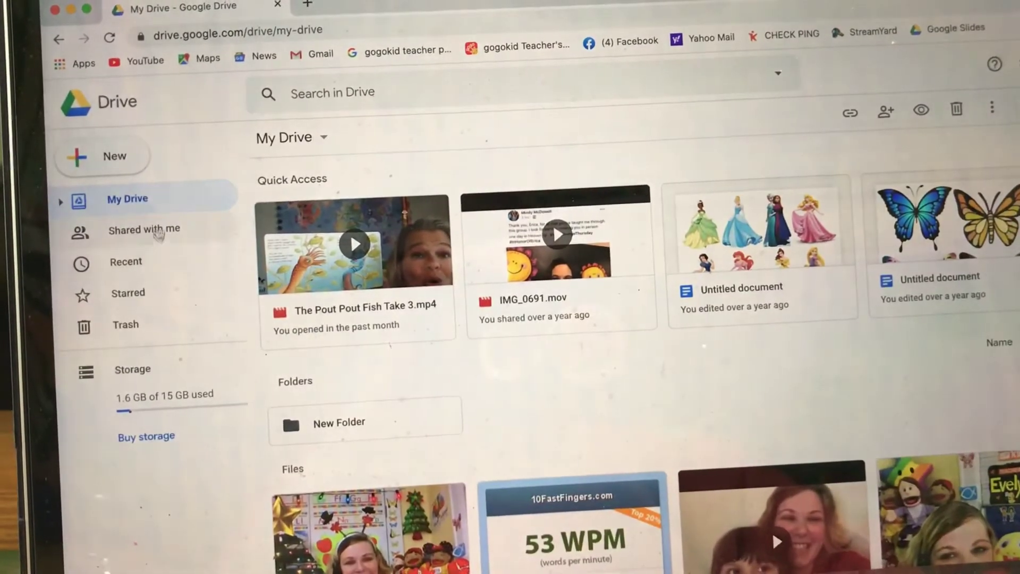
Create a blank untitled Google Slides presentation from Drive's New menu.
left_click(103, 155)
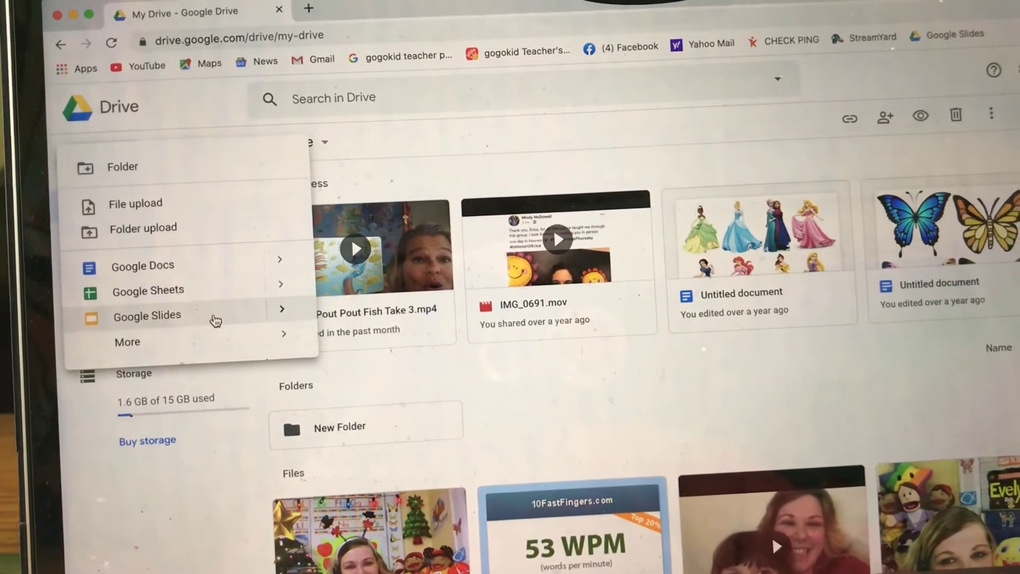
left_click(160, 314)
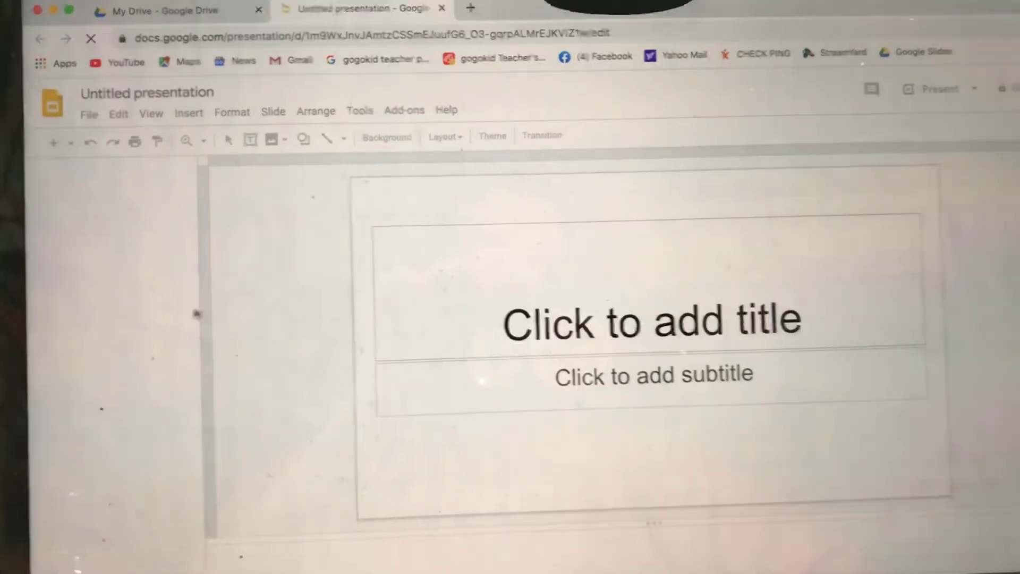